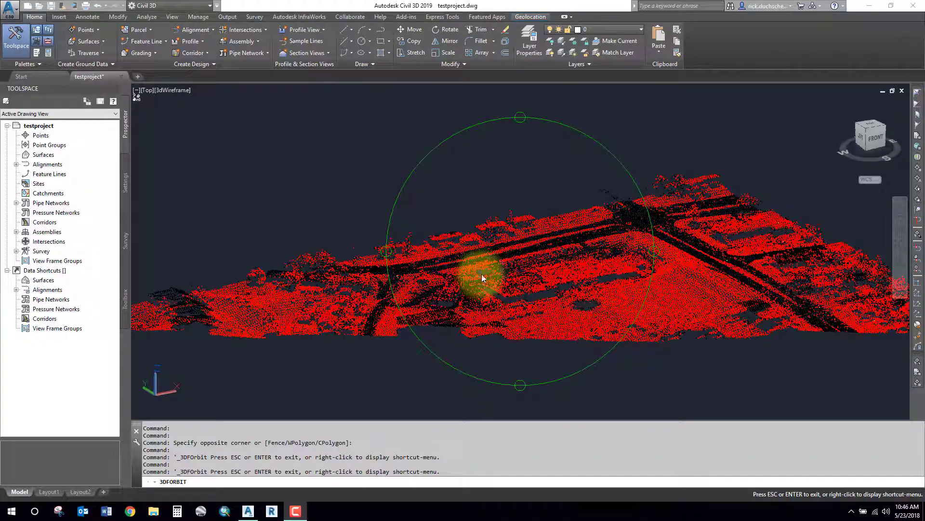
# Step: Orbit the red point cloud to a low oblique view, then return to the Home tab
pyautogui.moveTo(506, 273); pyautogui.dragTo(599, 287)
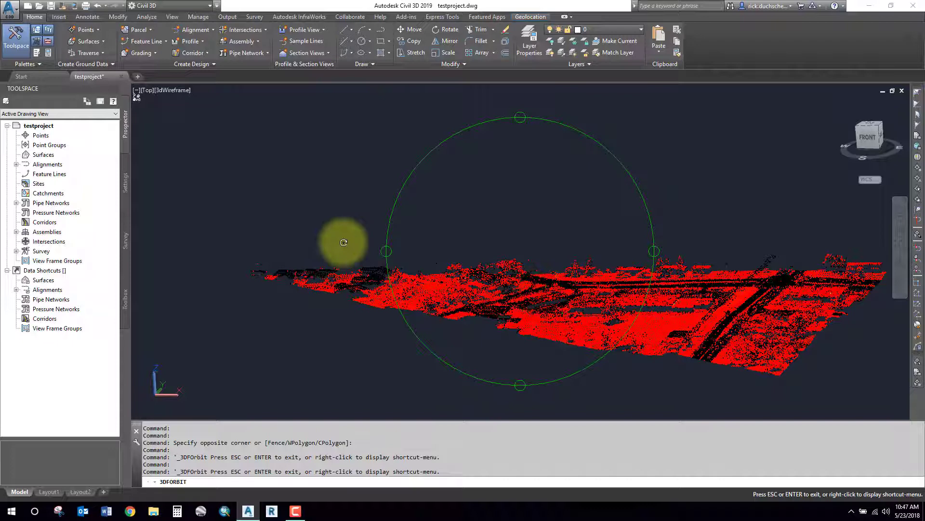
pyautogui.click(37, 19)
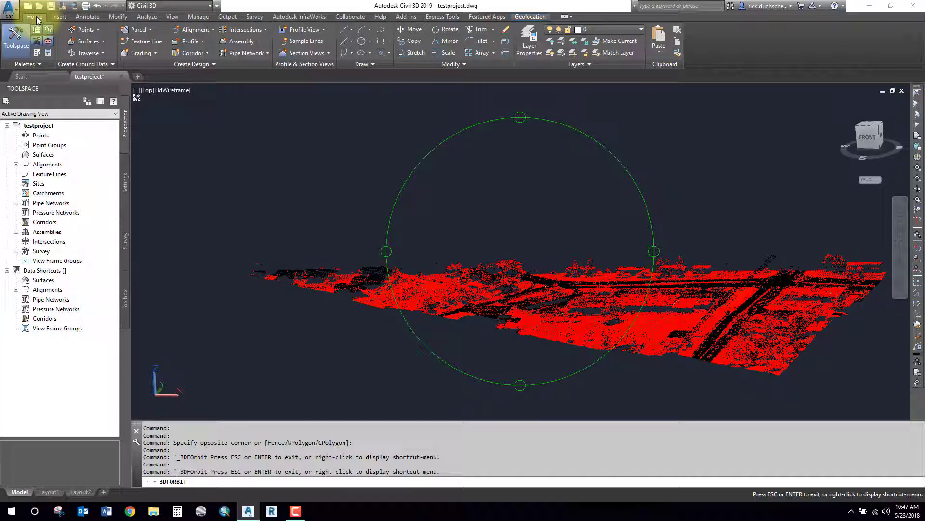
# Step: Start Create Surface from Point Cloud from the Surfaces list
pyautogui.click(88, 42)
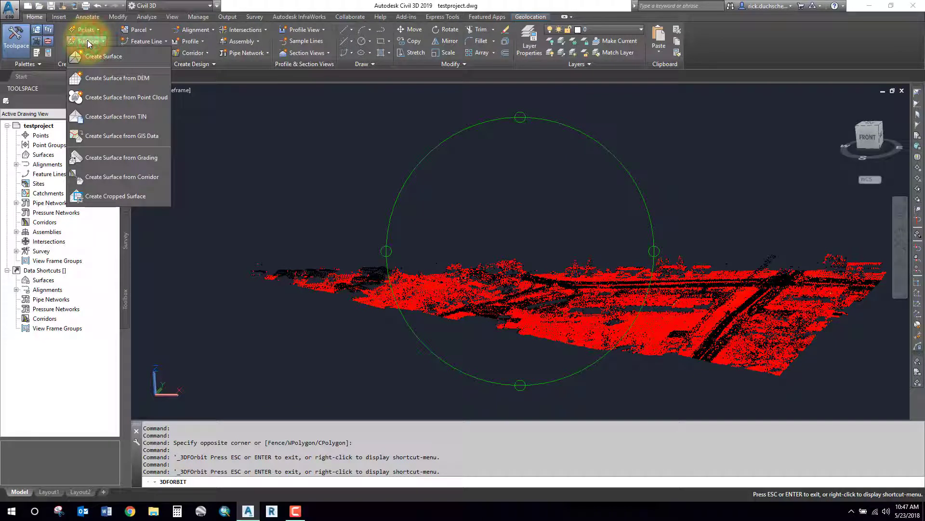
pyautogui.click(107, 100)
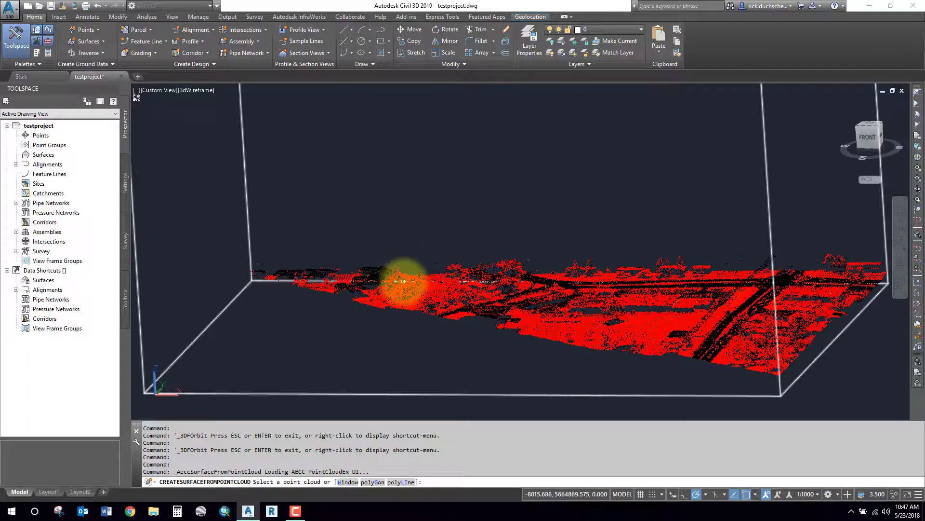
# Step: Pick the point cloud as the source and name the new TIN surface 'testsurface'
pyautogui.click(403, 280)
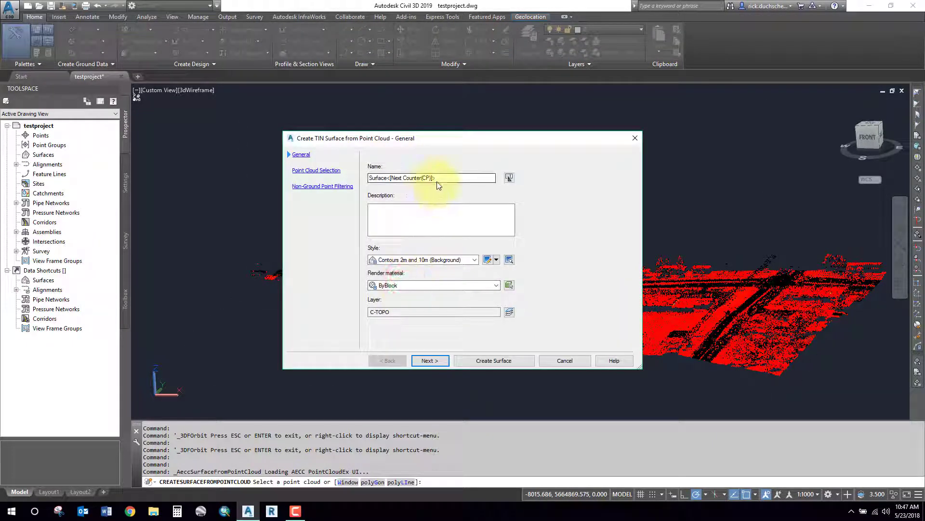
pyautogui.click(436, 178)
pyautogui.write('testsurface')
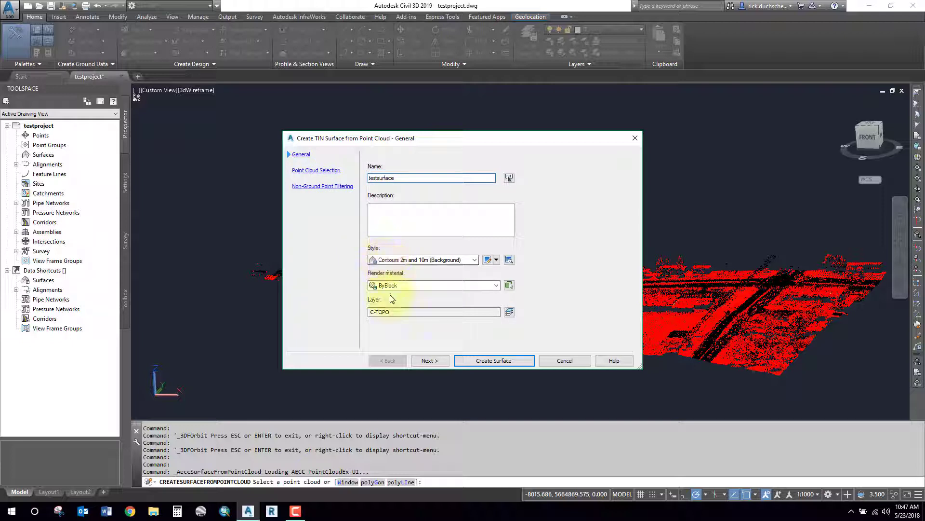
pyautogui.click(430, 361)
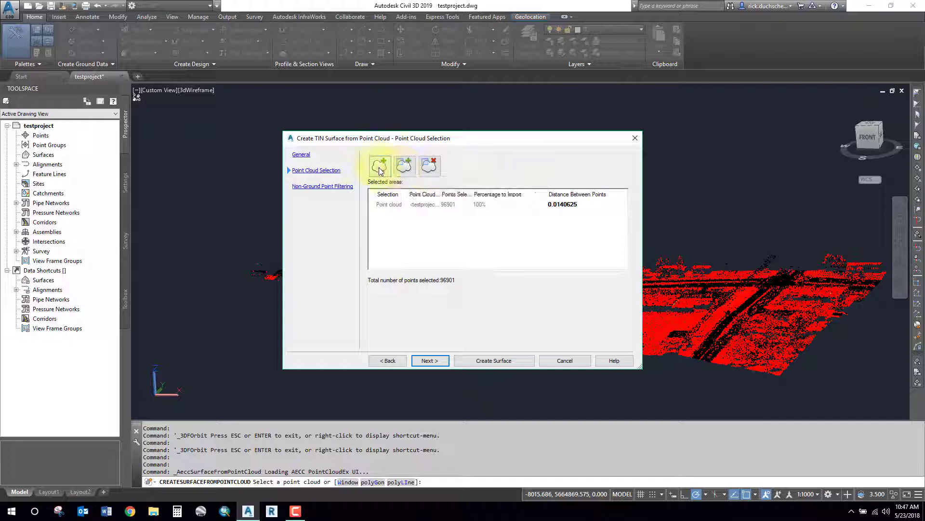
# Step: Set the point cloud's distance between points to 0.25, leaving 95704 points selected
pyautogui.click(560, 206)
pyautogui.click(562, 205)
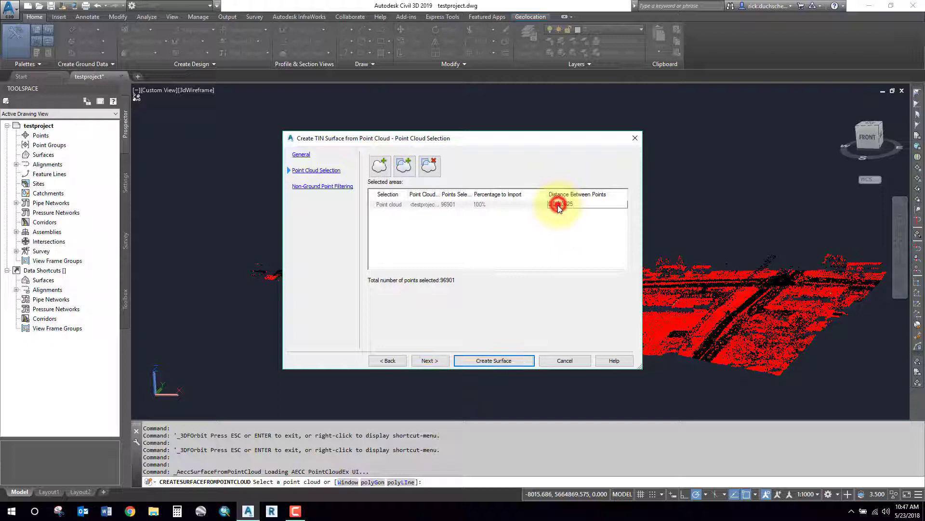
pyautogui.doubleClick(567, 205)
pyautogui.write('.25')
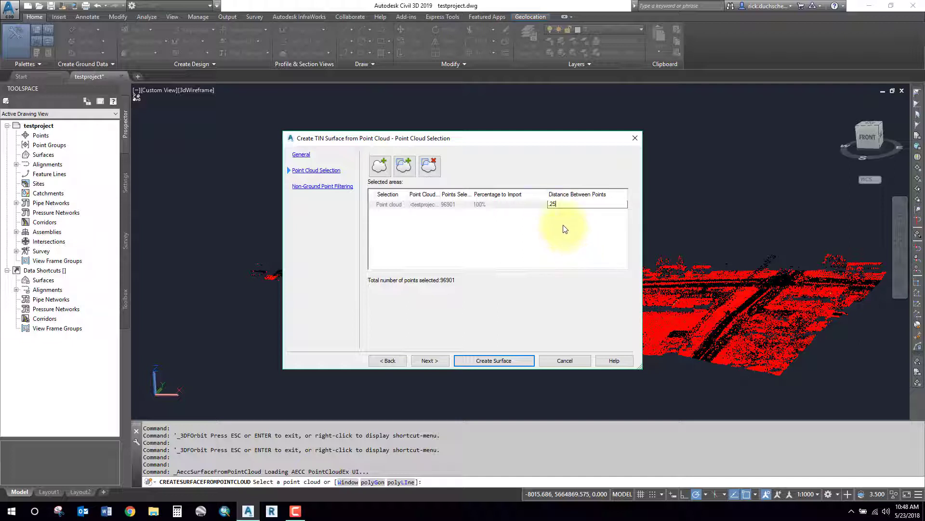
pyautogui.click(564, 227)
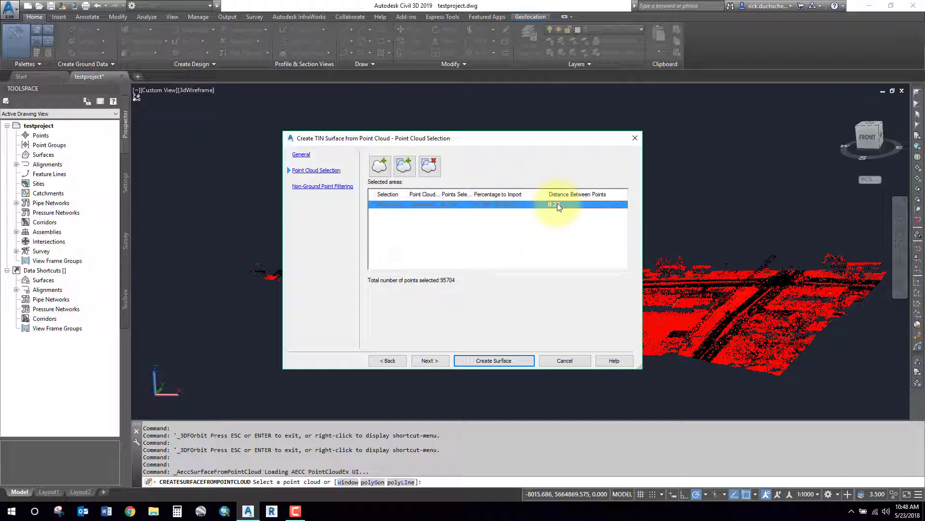
# Step: Choose No filter for non-ground point filtering and create the surface
pyautogui.click(425, 361)
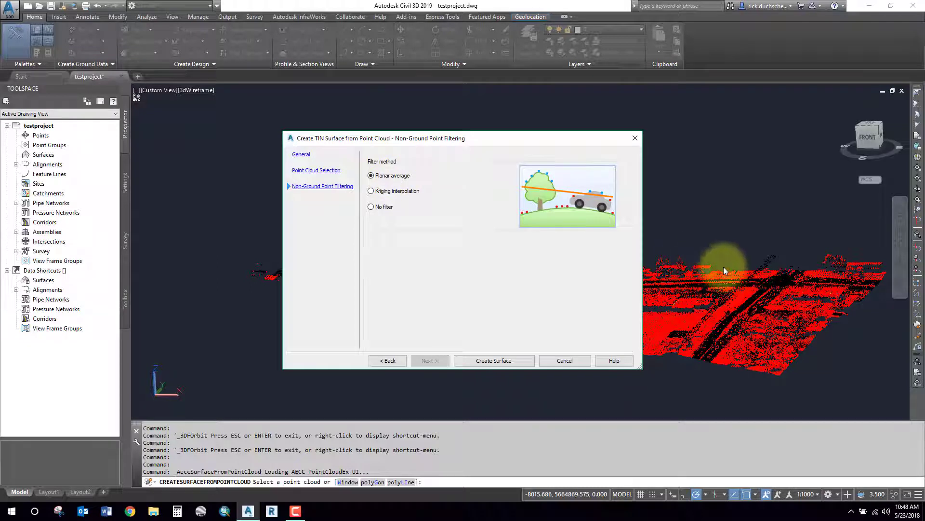
pyautogui.click(378, 191)
pyautogui.click(378, 177)
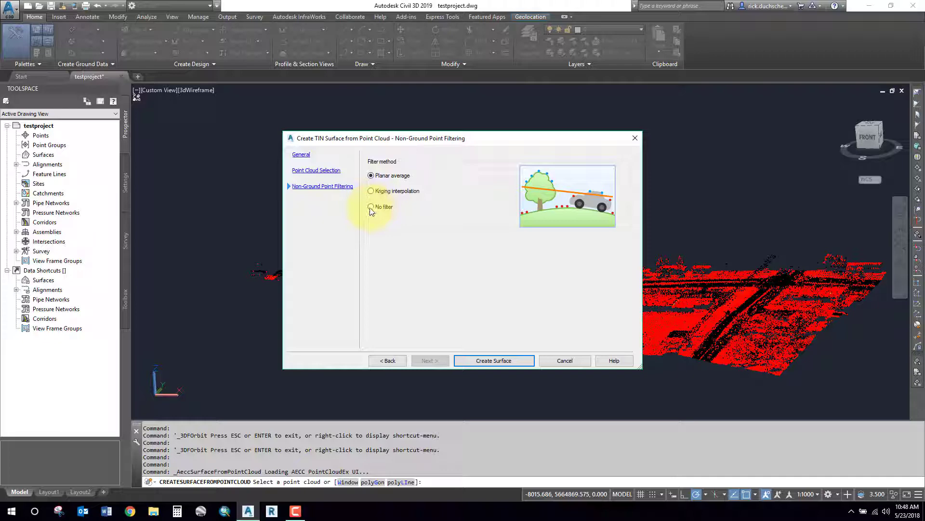
pyautogui.click(371, 207)
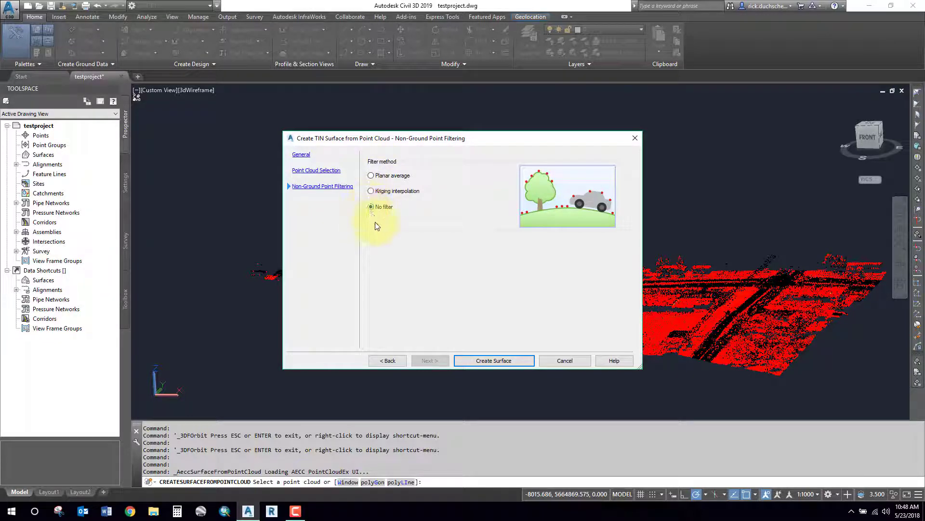
pyautogui.click(489, 360)
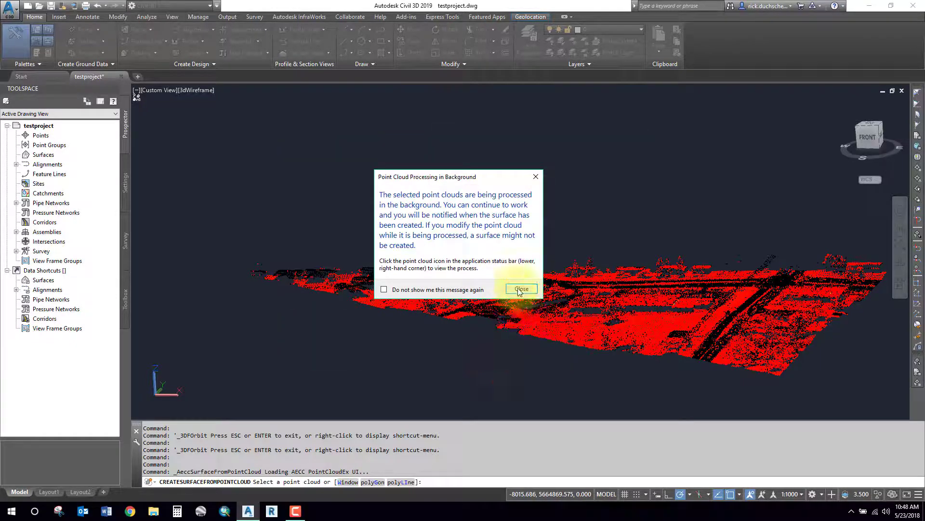
# Step: Dismiss the processing and surface-created notices, then close the duplicate-point Event Viewer
pyautogui.click(521, 289)
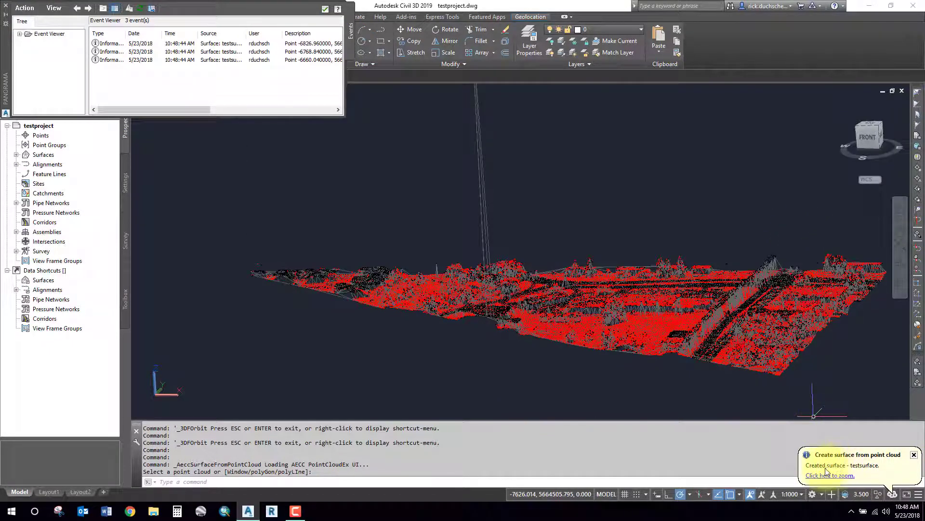
pyautogui.click(914, 455)
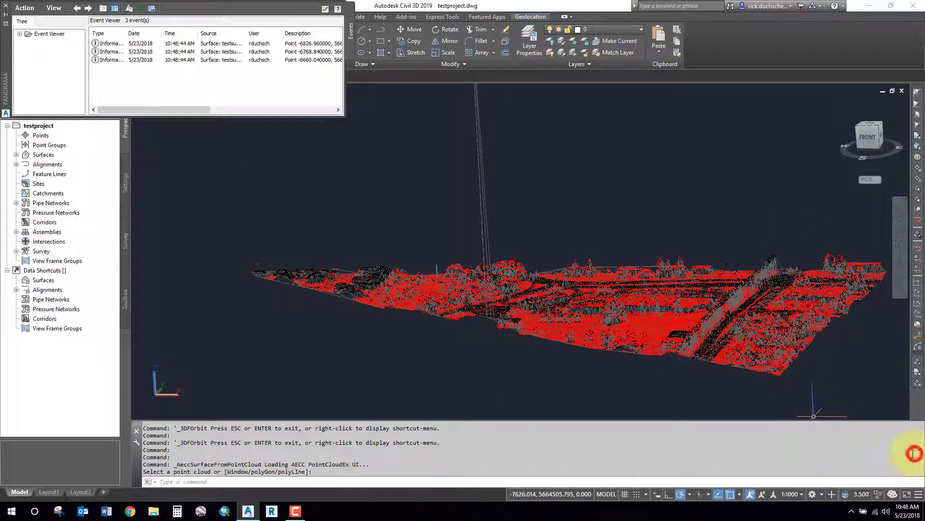
pyautogui.moveTo(198, 110)
pyautogui.mouseDown()
pyautogui.moveTo(277, 110)
pyautogui.moveTo(212, 101)
pyautogui.mouseUp()
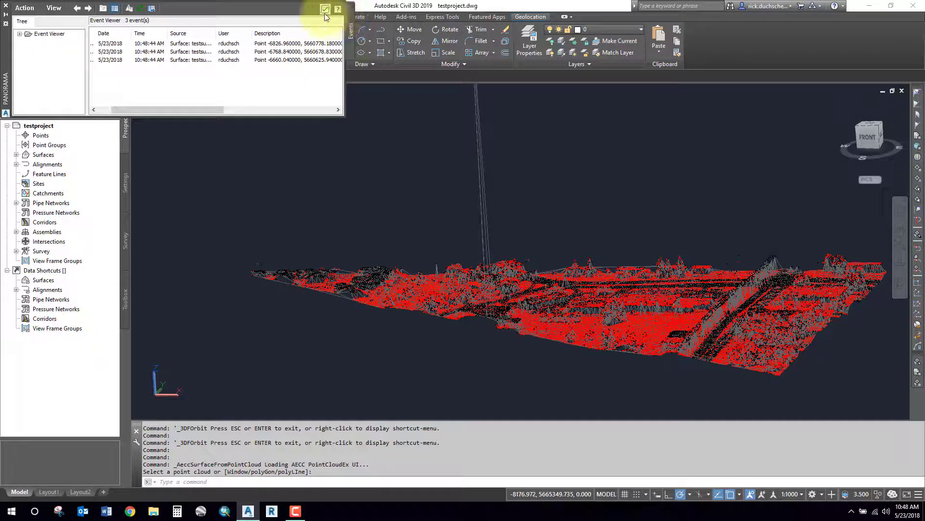
pyautogui.click(326, 11)
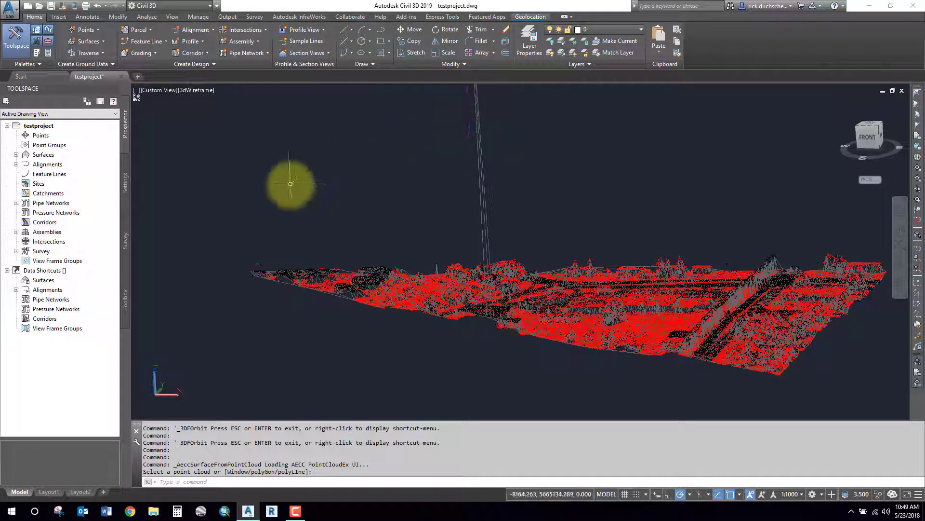
pyautogui.click(119, 122)
pyautogui.click(16, 155)
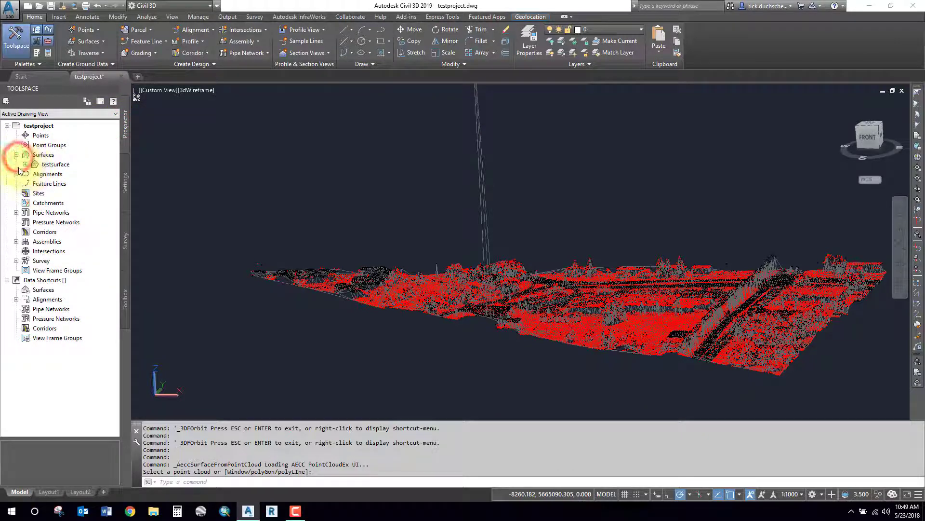
pyautogui.click(25, 165)
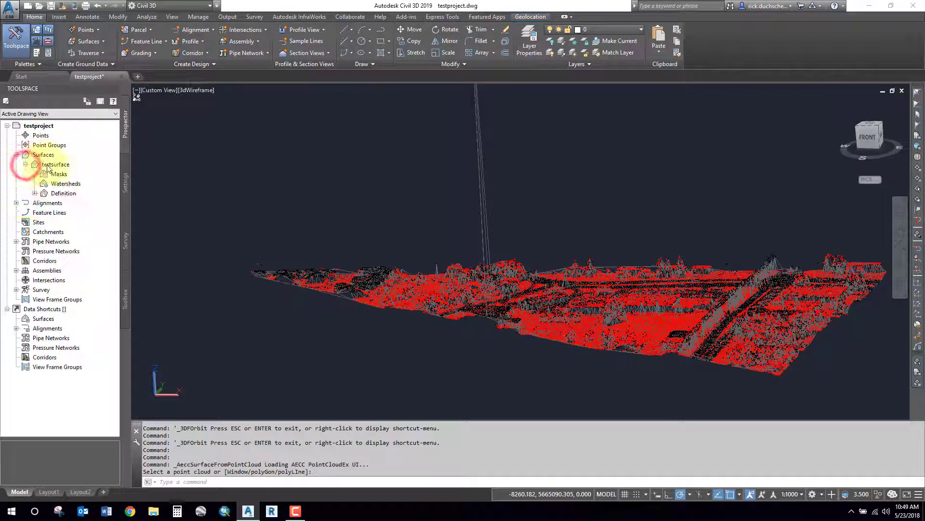
pyautogui.rightClick(48, 168)
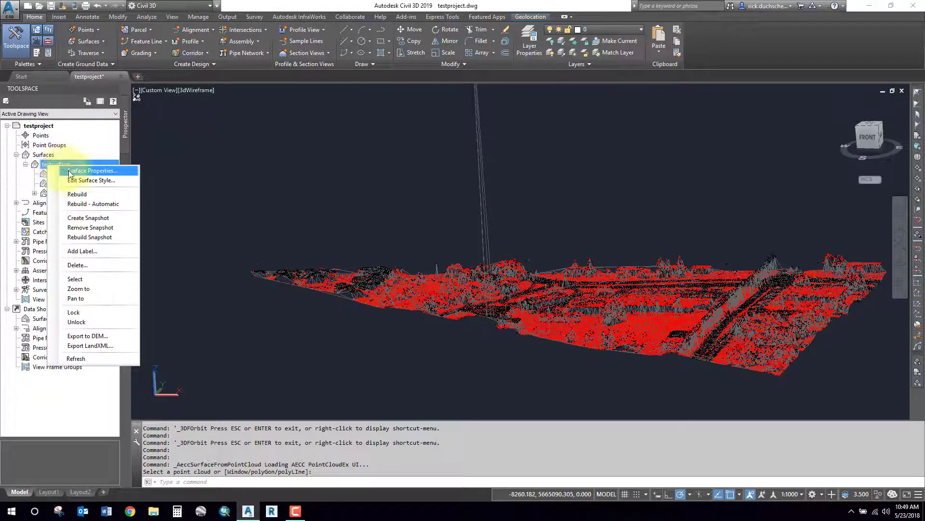
pyautogui.click(68, 170)
pyautogui.click(412, 156)
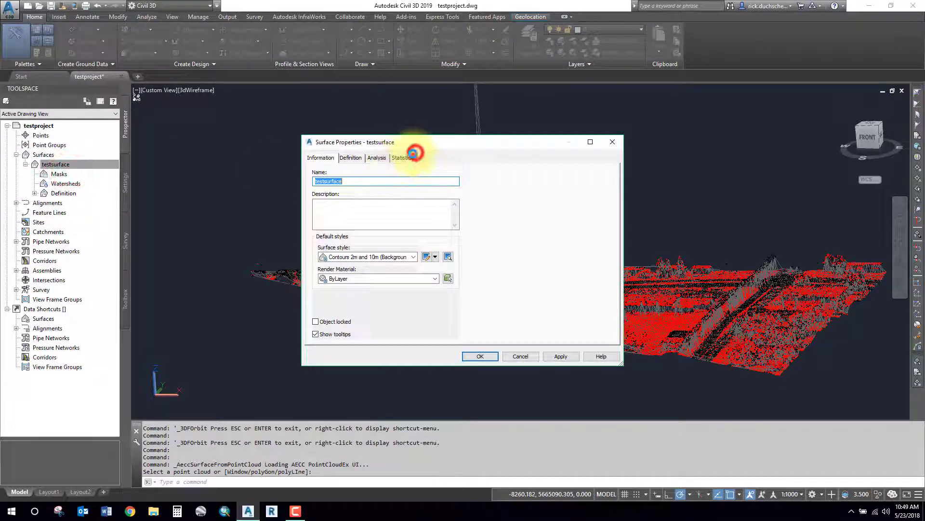
pyautogui.click(318, 187)
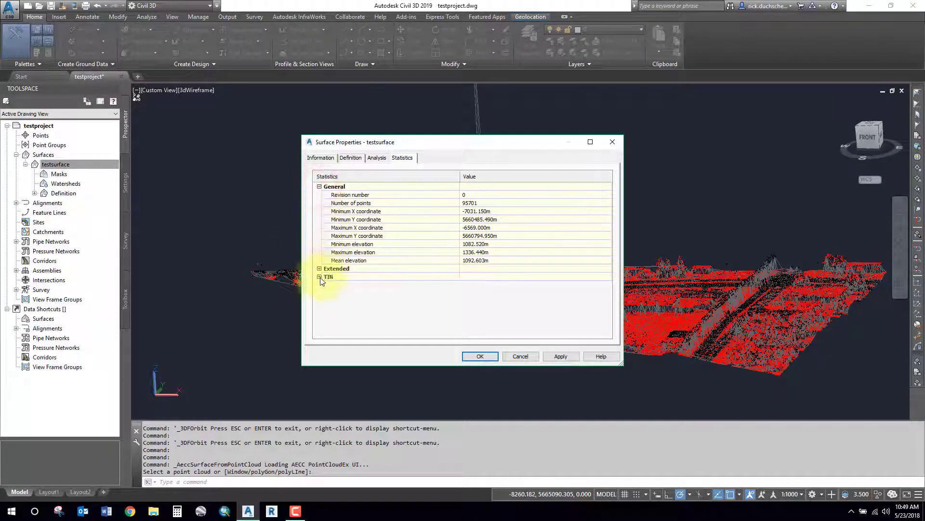
pyautogui.click(319, 277)
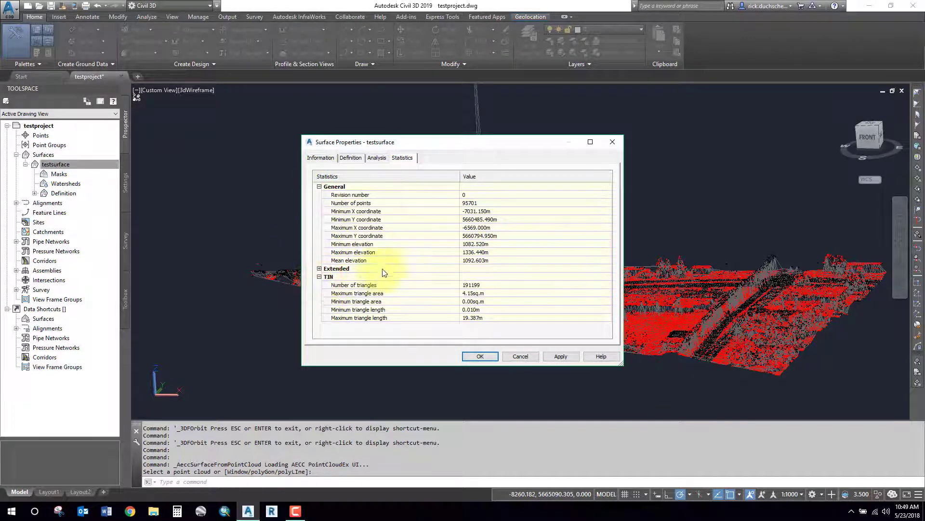
pyautogui.click(479, 359)
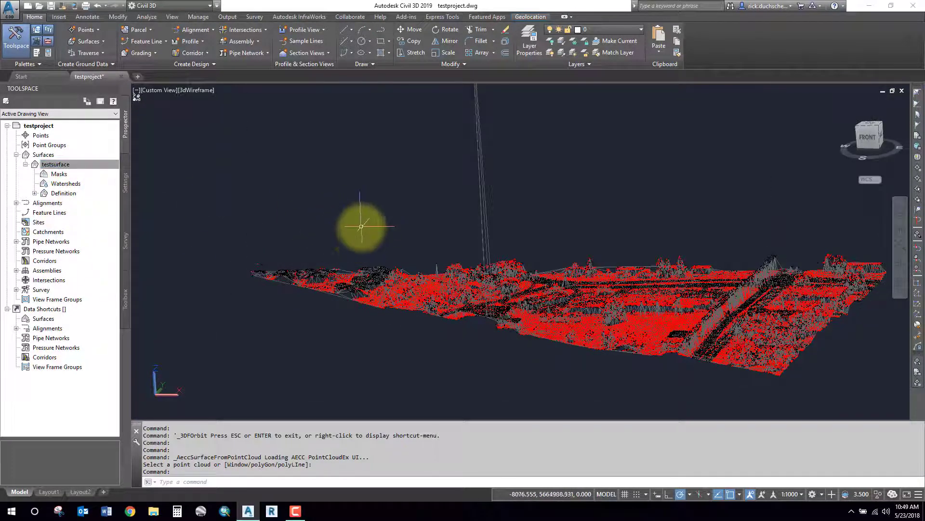
# Step: Create a snapshot of testsurface from Prospector, cancel the point cloud prompt, and zoom out
pyautogui.moveTo(360, 229)
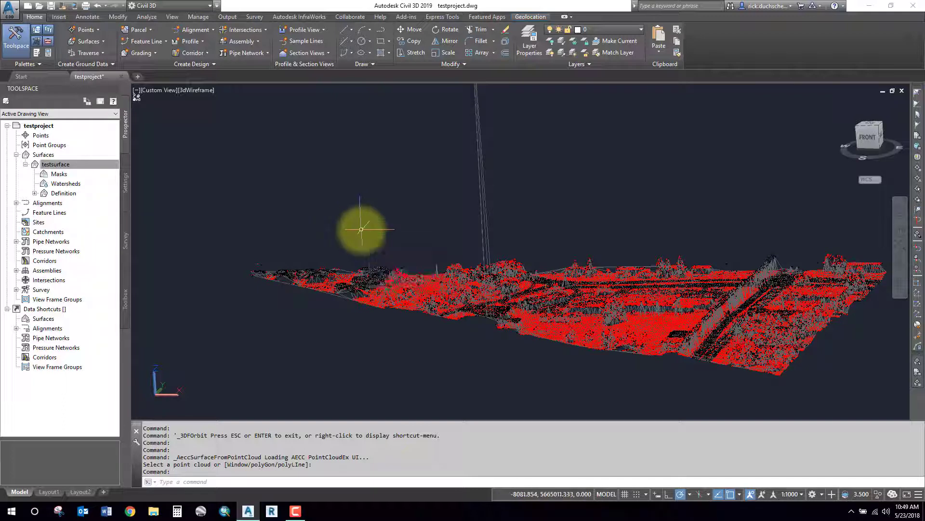
pyautogui.rightClick(67, 192)
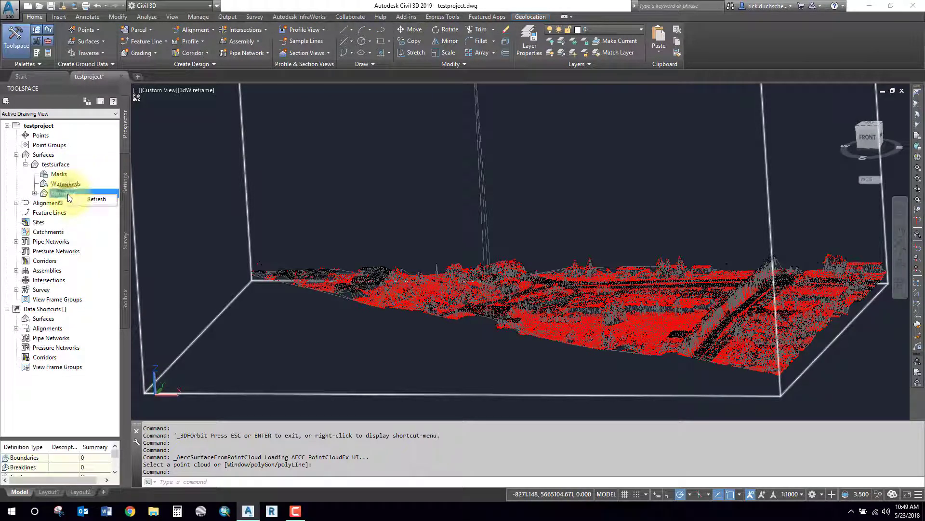
pyautogui.rightClick(65, 167)
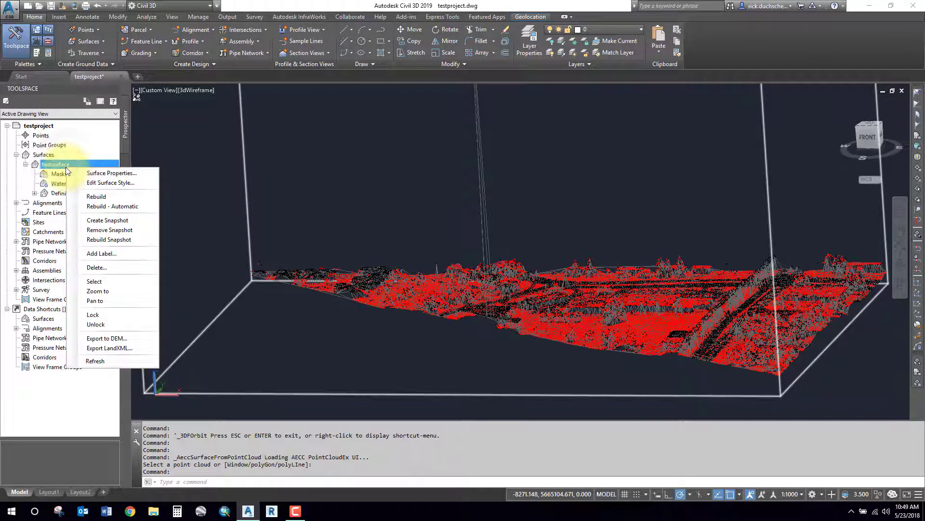
pyautogui.click(99, 222)
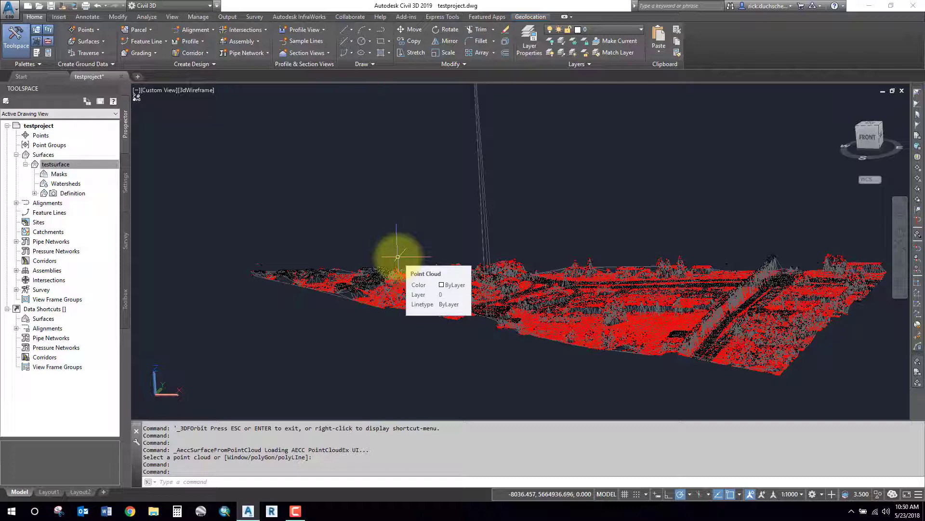
pyautogui.press('Escape')
pyautogui.scroll(-5, 397, 257)
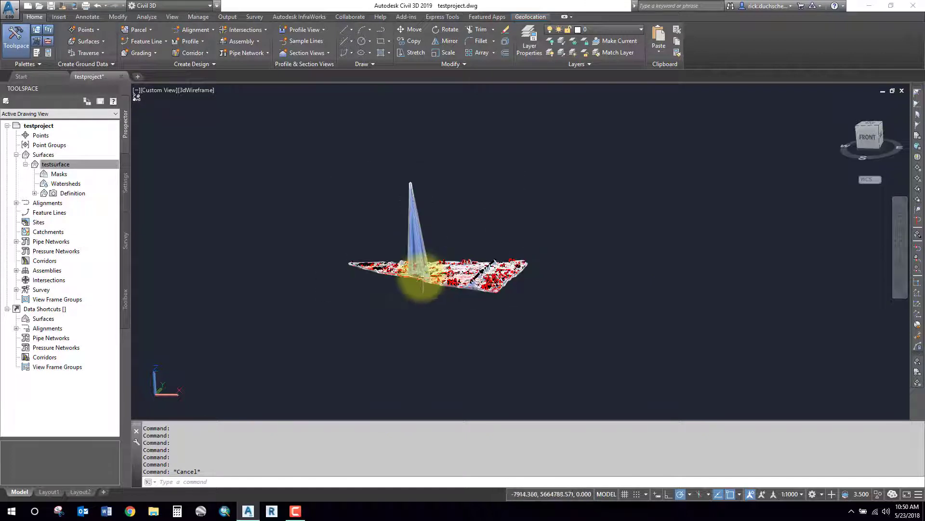
# Step: Detach the testproject1 point cloud reference from the drawing
pyautogui.click(421, 276)
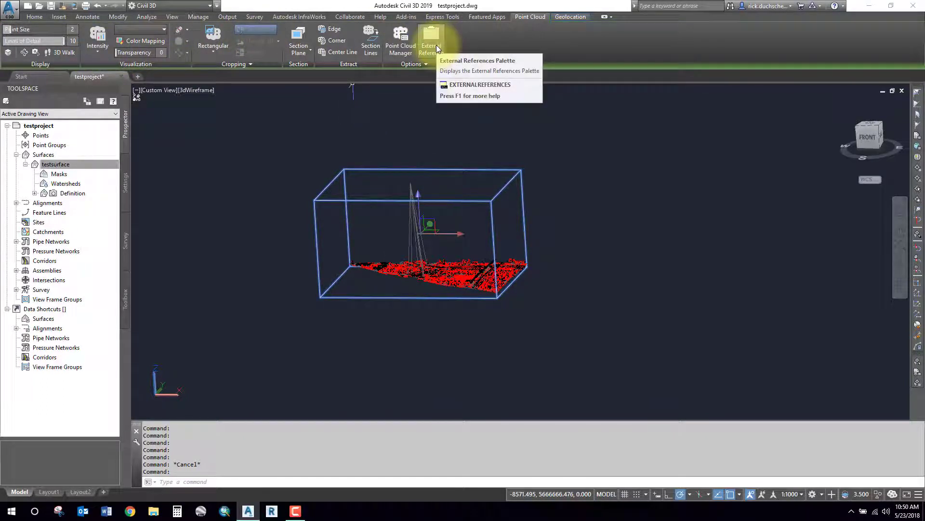
pyautogui.click(435, 45)
pyautogui.rightClick(62, 106)
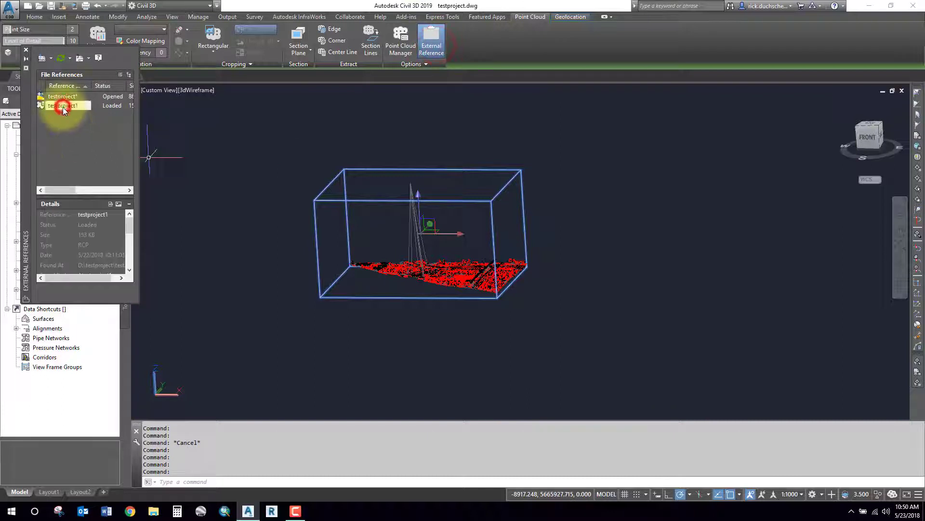
pyautogui.click(84, 149)
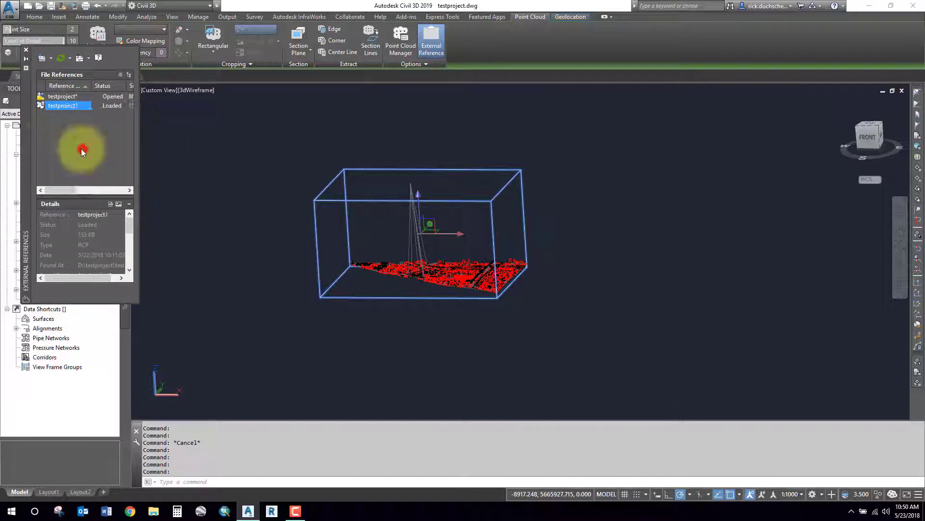
pyautogui.click(25, 51)
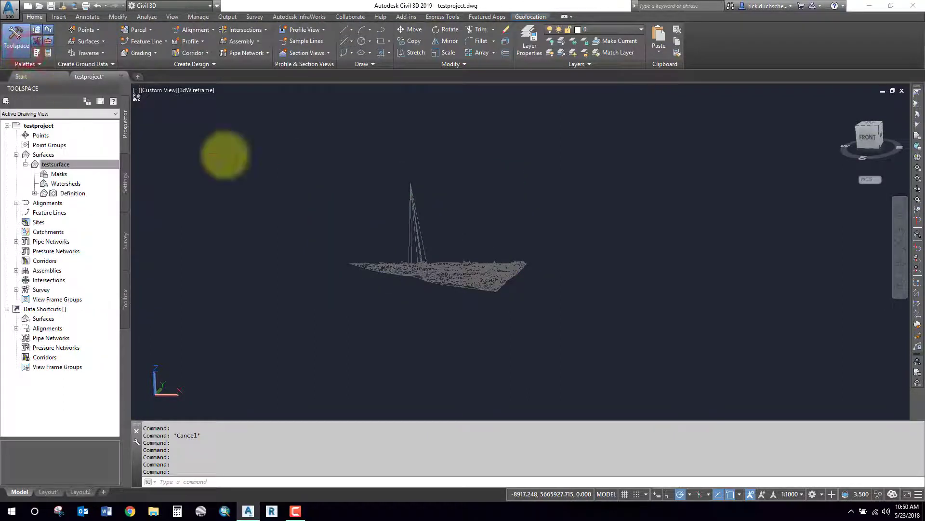
# Step: Zoom around the testsurface wireframe and save testproject.dwg
pyautogui.scroll(6, 426, 282)
pyautogui.scroll(2, 424, 254)
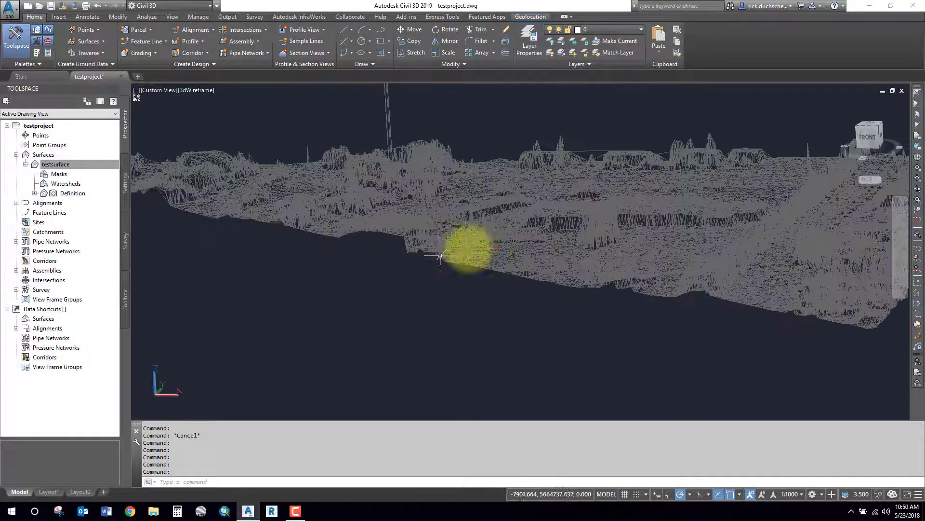
pyautogui.rightClick(474, 272)
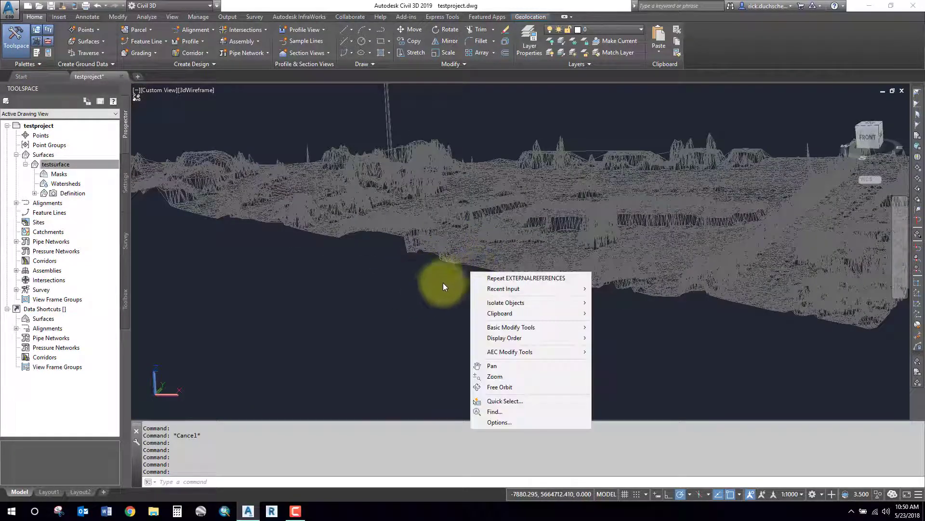
pyautogui.click(444, 286)
pyautogui.click(444, 288)
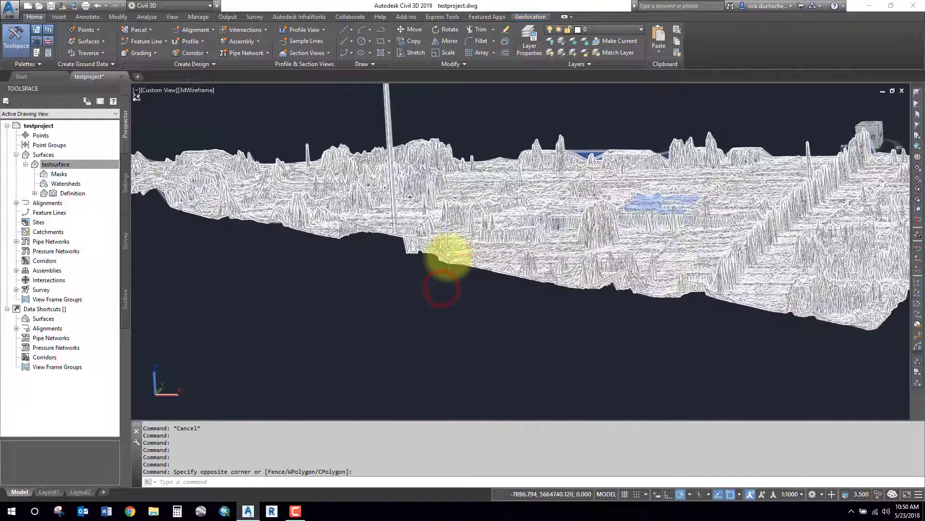
pyautogui.scroll(-3, 448, 253)
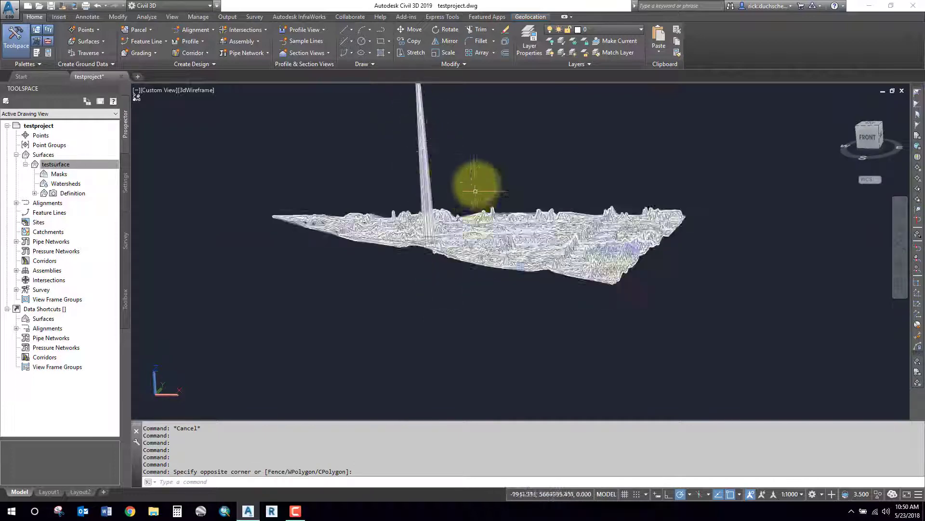
pyautogui.click(51, 6)
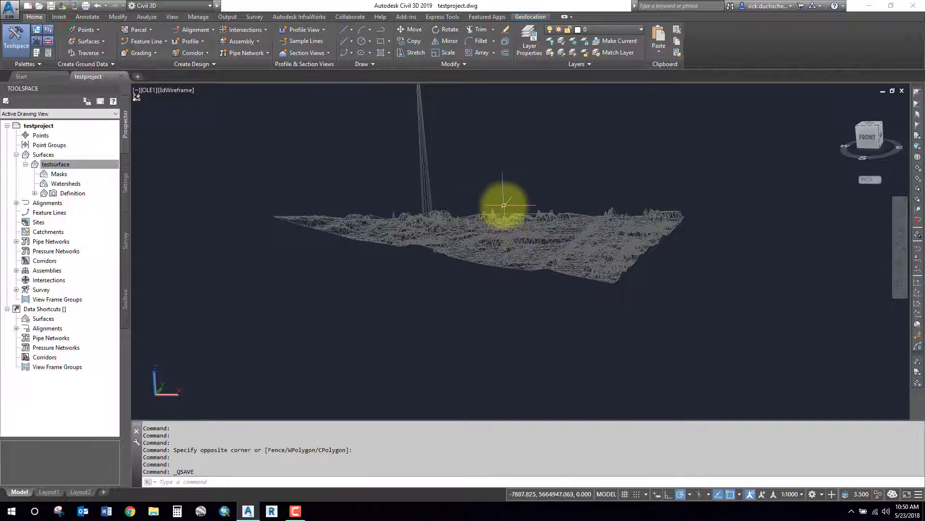